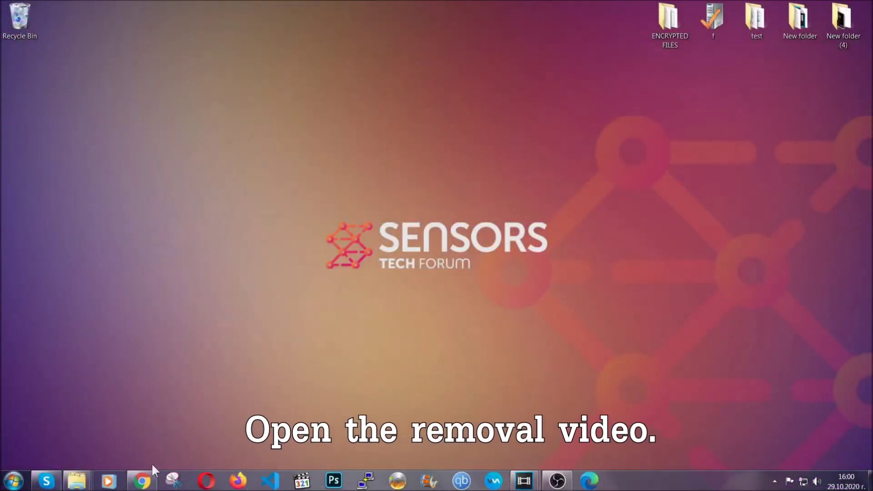
Step: Return to the adware removal video in Chrome and follow the Full Removal Guide link in its description
click(144, 478)
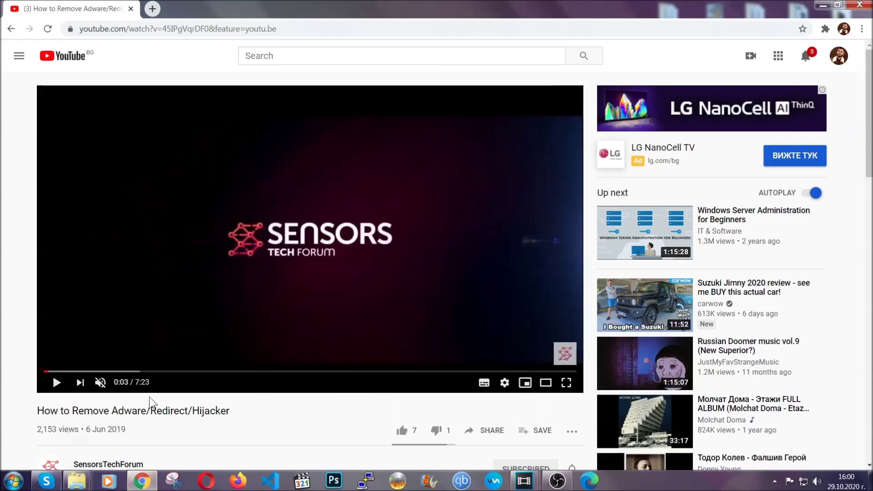
scroll(176, 318, down, 5)
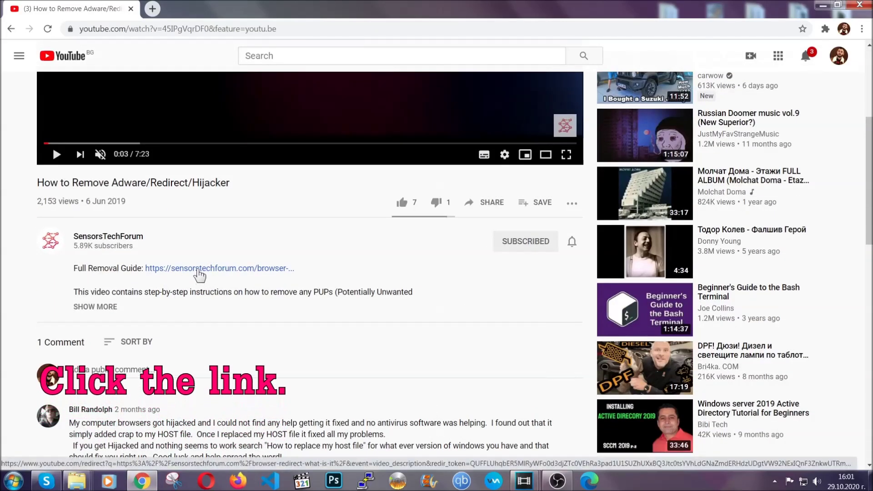
click(198, 269)
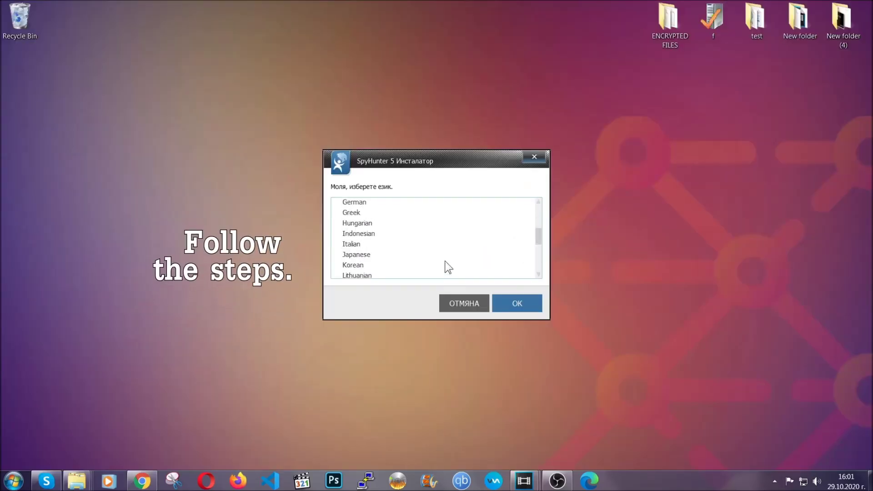
Step: Install SpyHunter 5 in English with the EULA accepted, then finish setup so the first scan begins
scroll(428, 265, down, 2)
scroll(446, 273, up, 4)
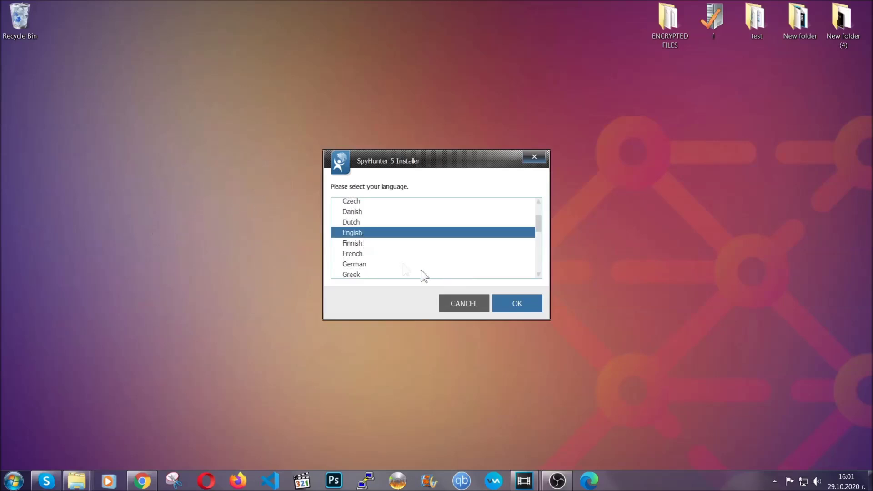
click(513, 305)
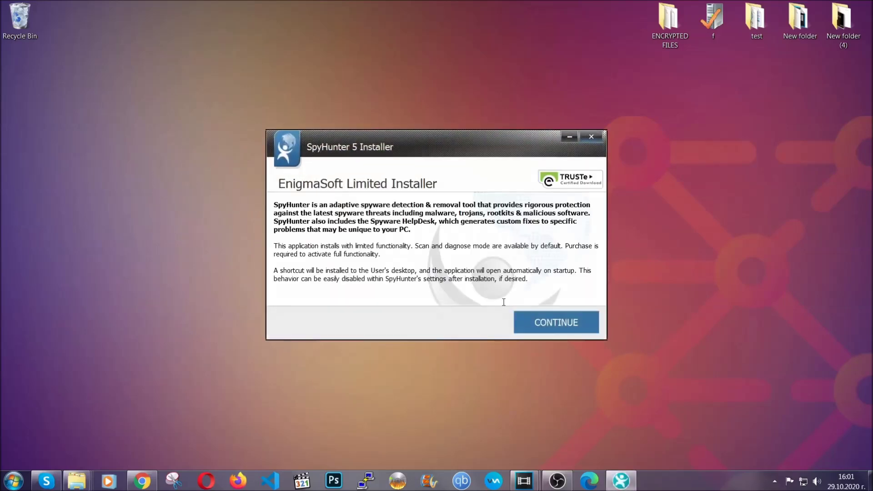
click(525, 321)
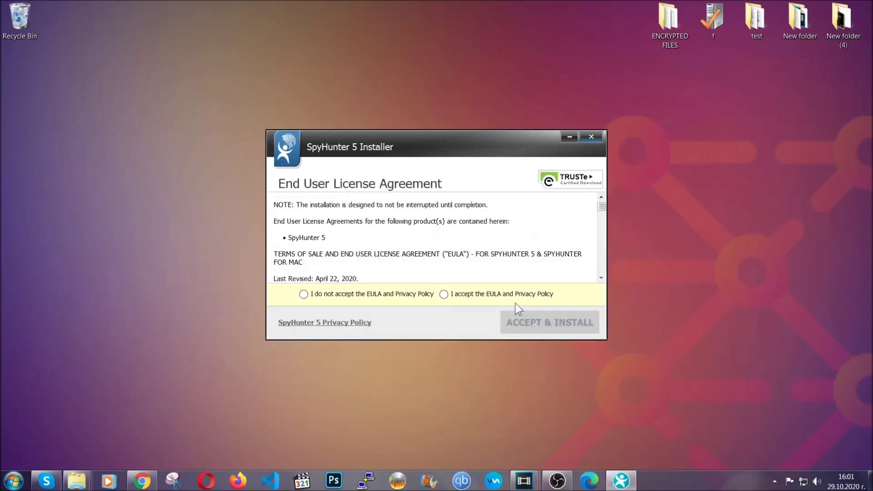
click(511, 293)
click(527, 320)
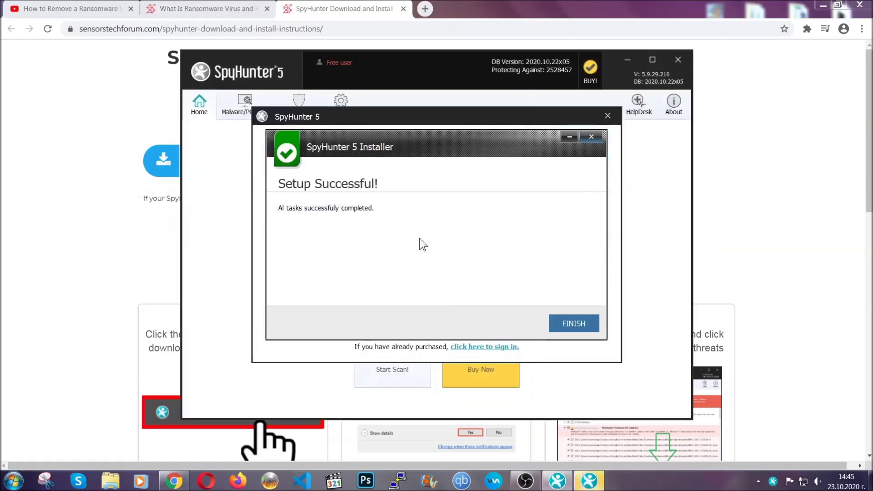
click(557, 324)
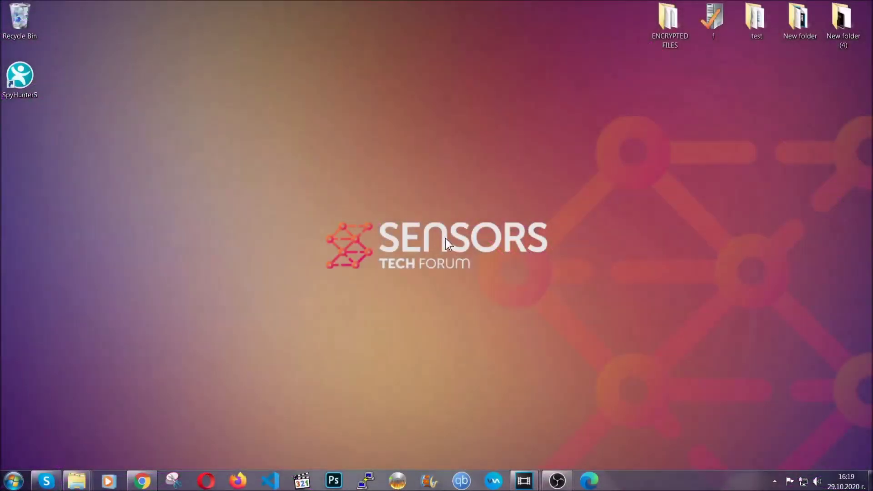
Step: Uninstall SUSPICIOUS PROGRAM from Programs and Features (APPWIZ.CPL) and acknowledge the success message
key(super+r)
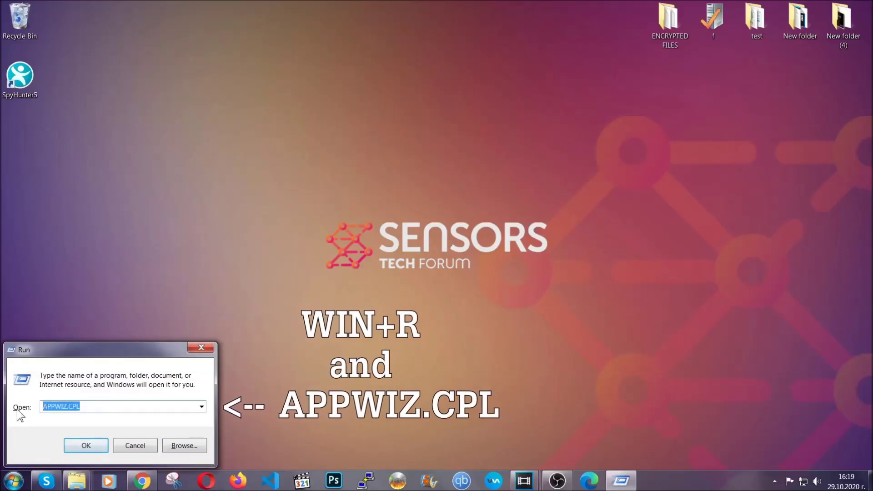
click(86, 441)
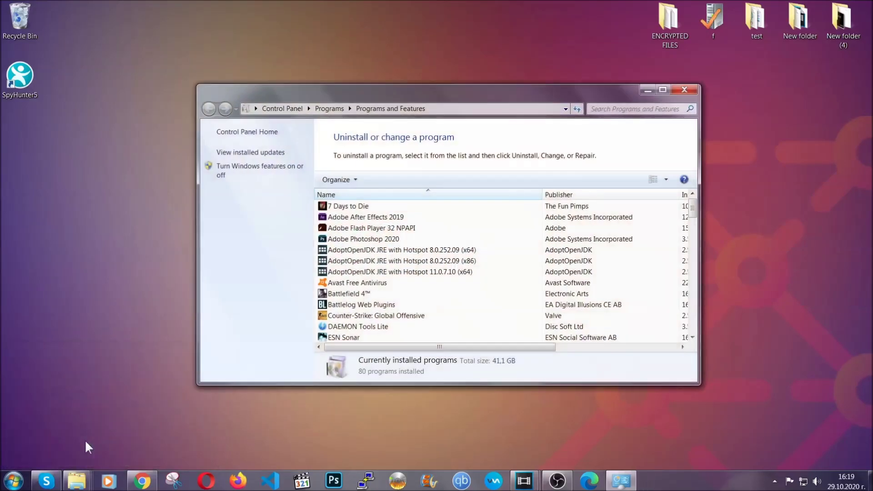
scroll(461, 247, down, 20)
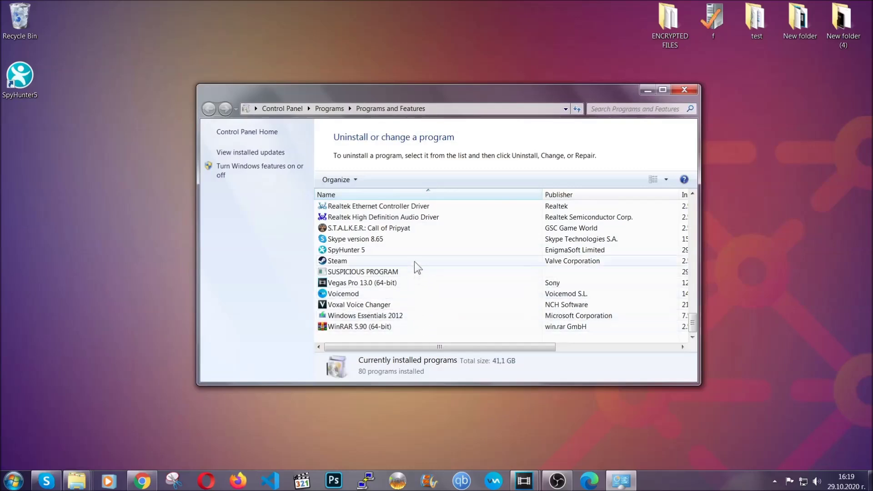
click(378, 272)
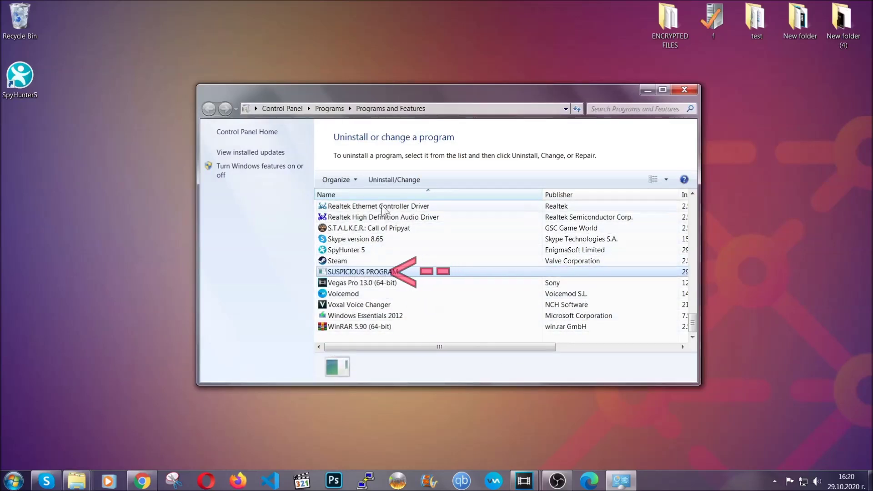
click(387, 179)
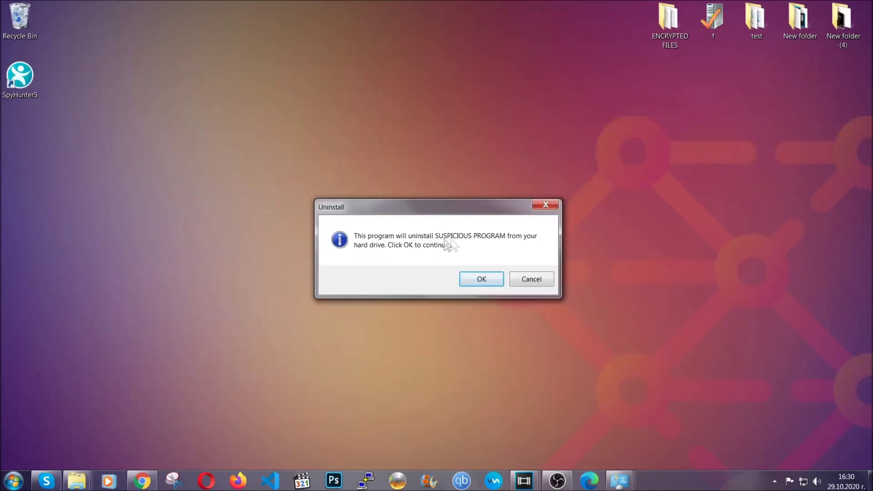
click(476, 280)
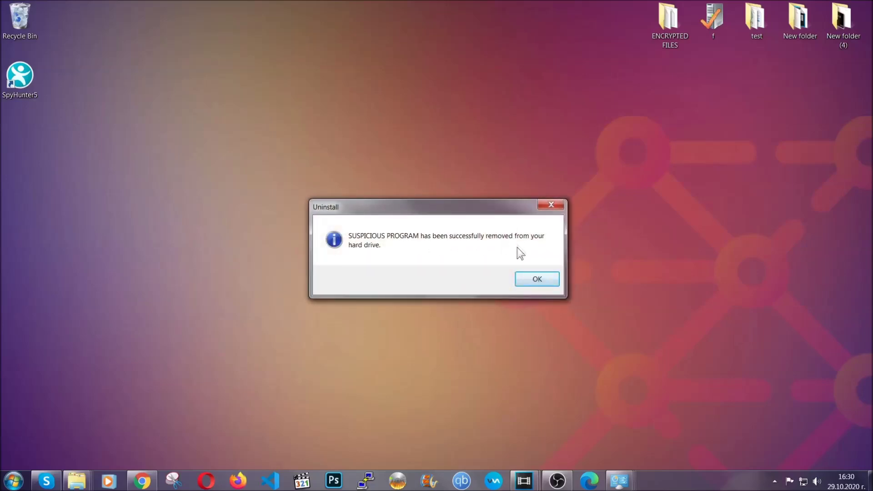
click(525, 279)
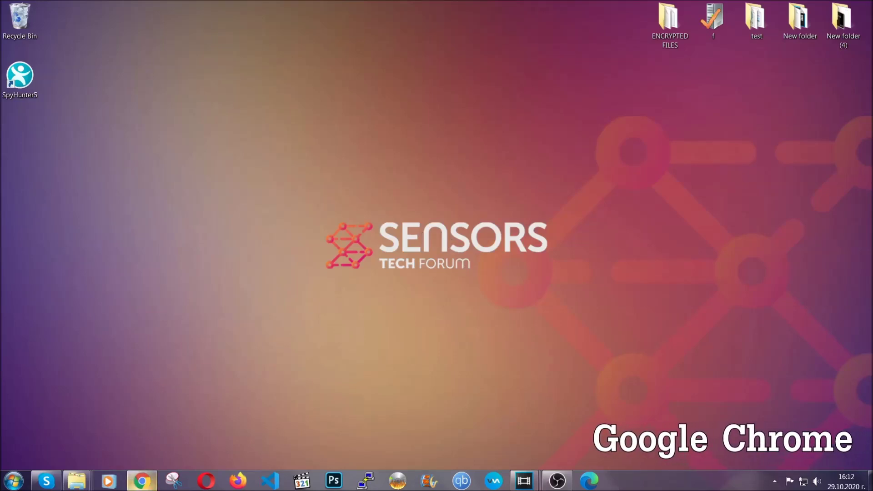
Step: Clear Chrome's All time browsing data at chrome://settings/clearBrowserData, leaving passwords unticked
click(144, 483)
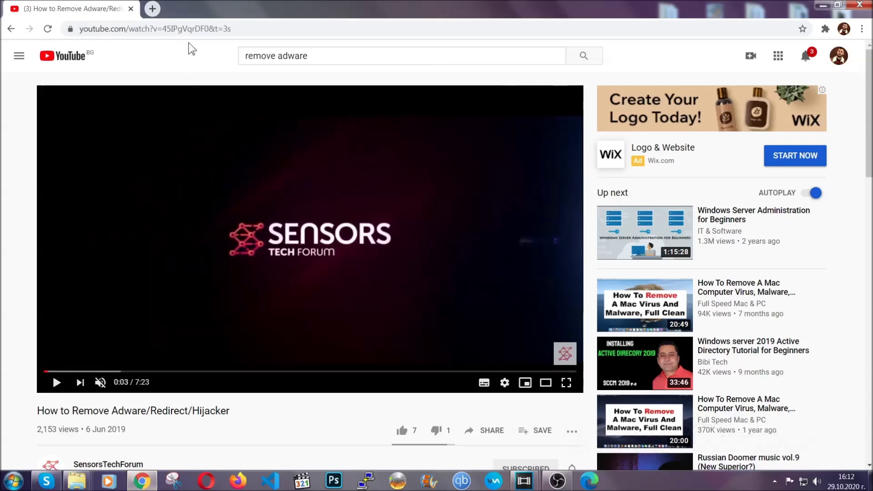
click(189, 30)
text(chro)
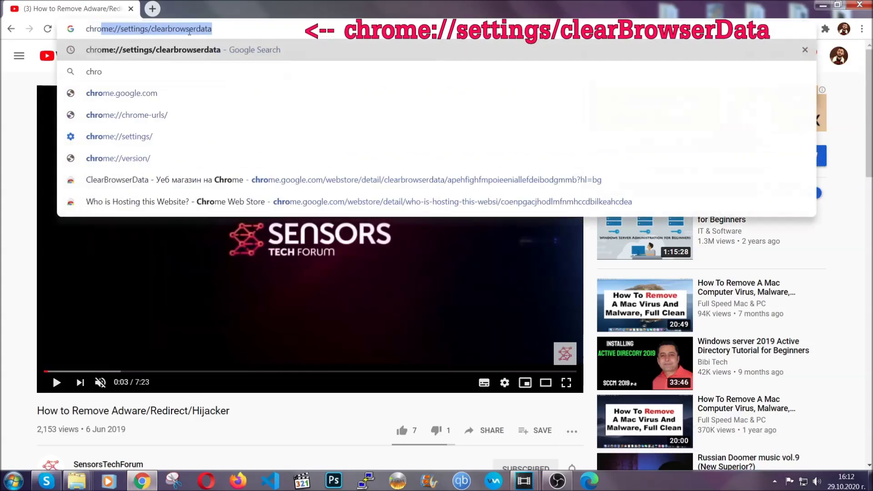
text(me:/)
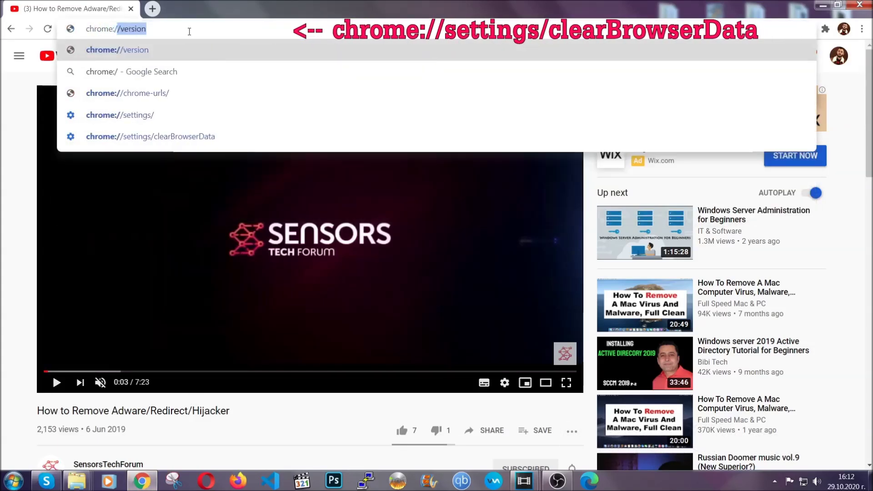
text(/setting)
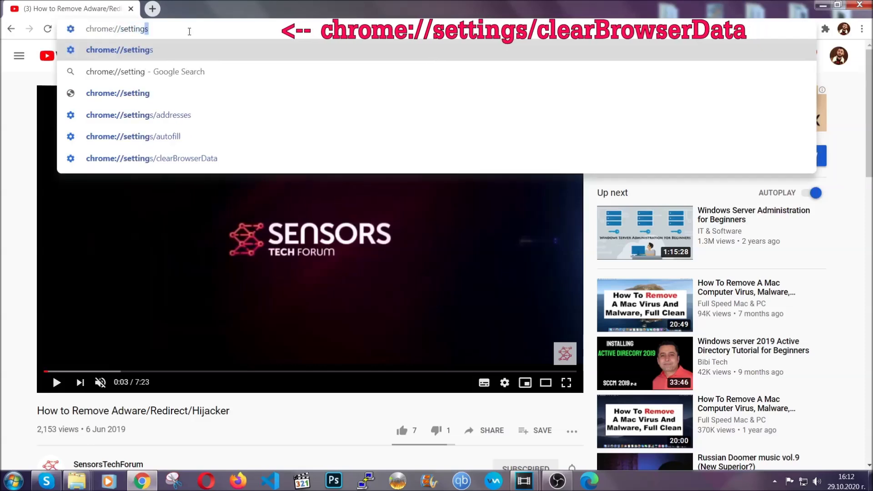
text(s/ce)
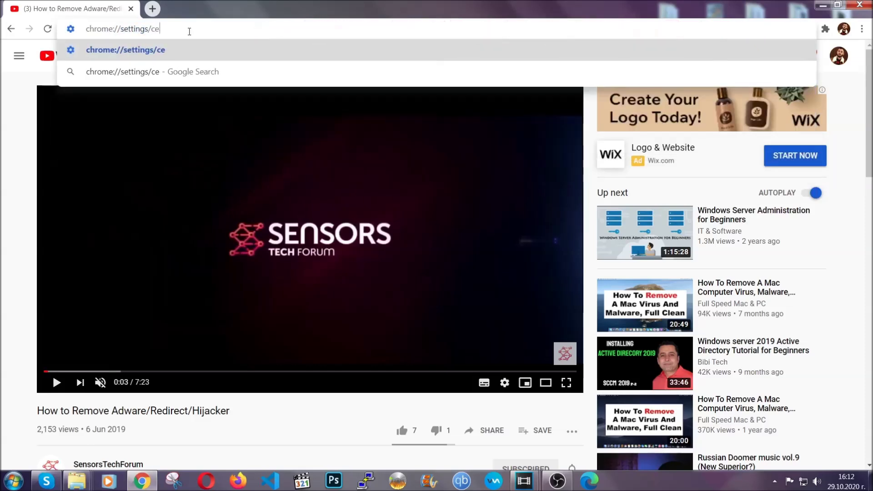
key(BackSpace)
text(lear)
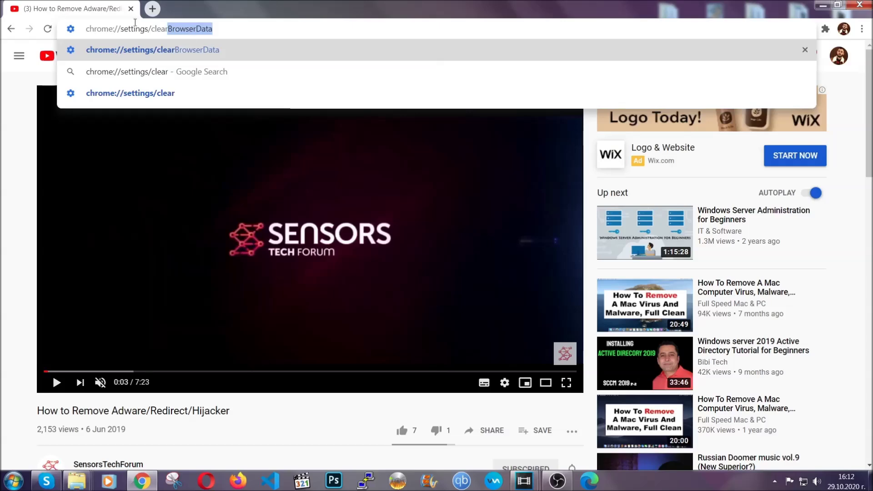
click(123, 50)
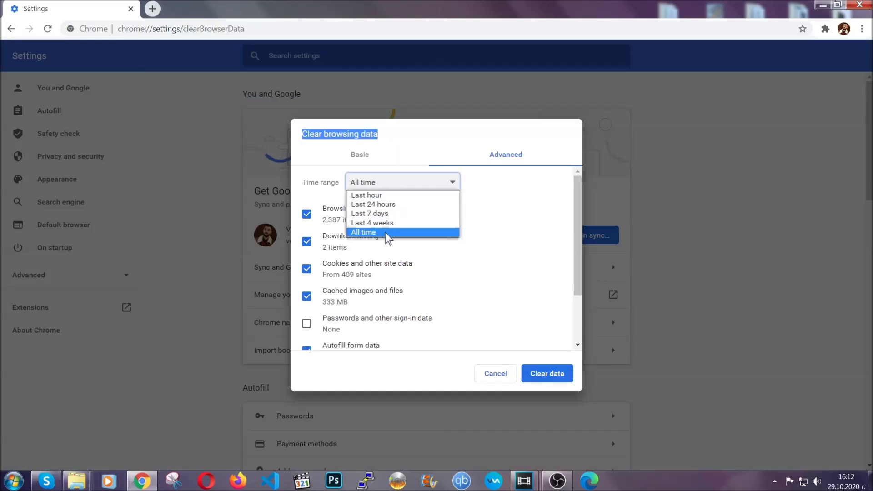
click(386, 232)
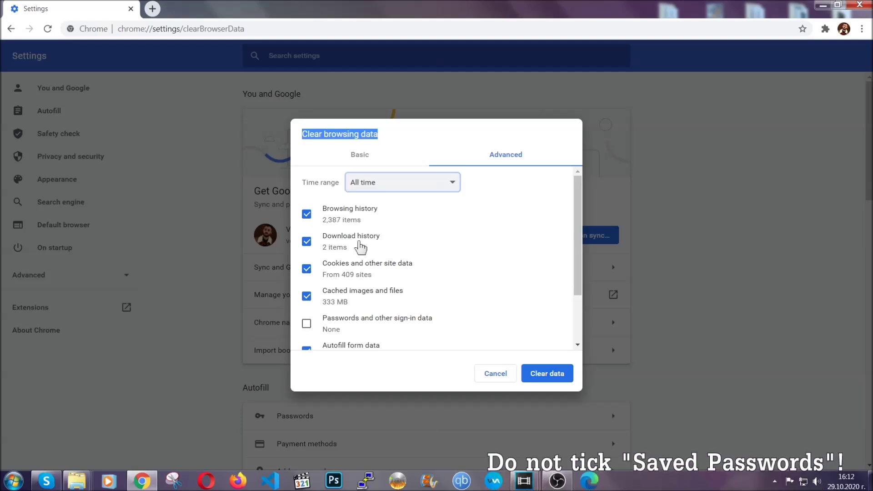
scroll(350, 313, down, 2)
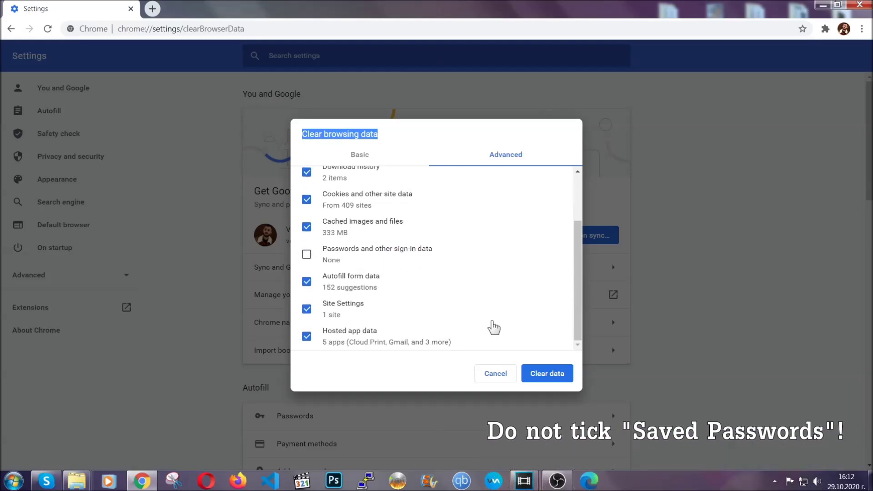
click(535, 373)
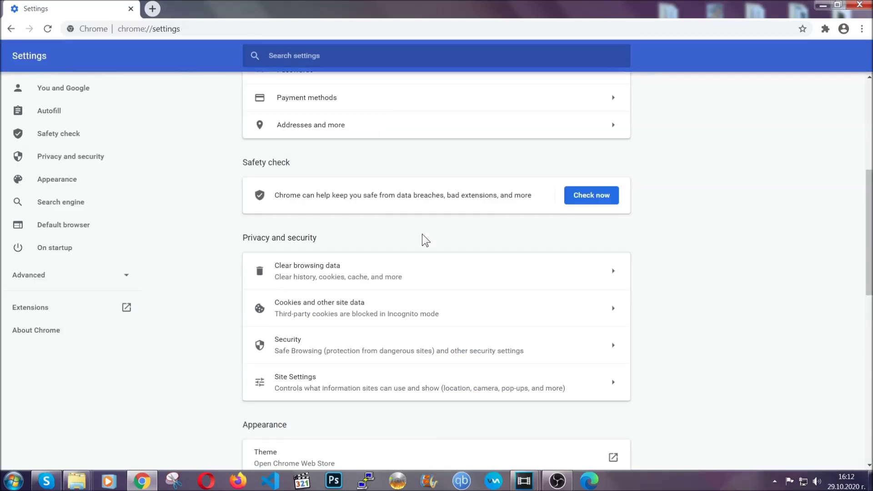
Step: Remove the Bulk Media Downloader extension from Chrome's Extensions page
click(861, 28)
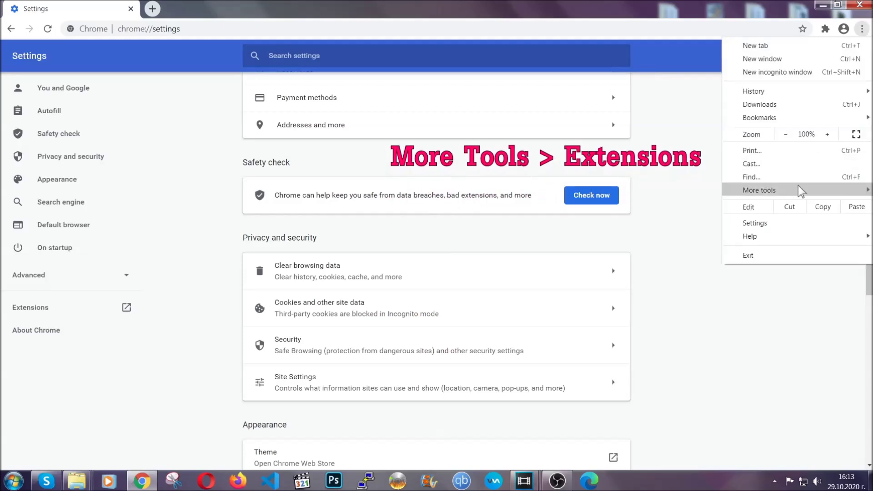
mouse_move(798, 186)
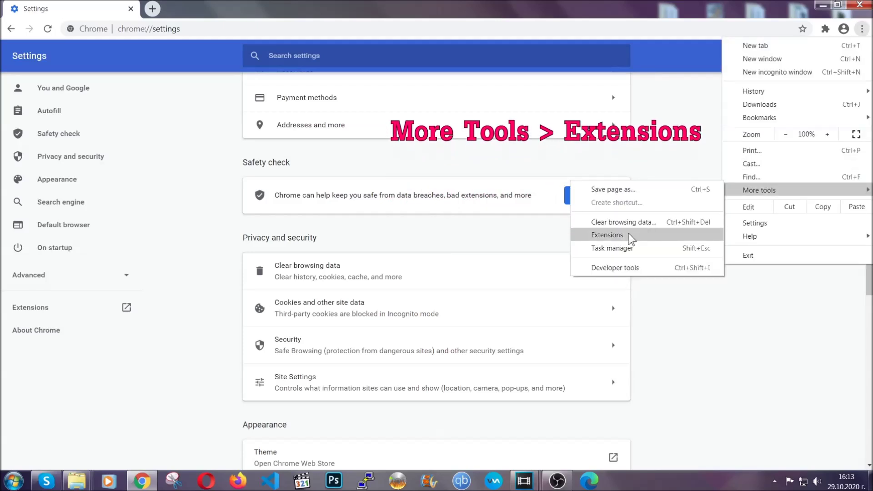
click(607, 235)
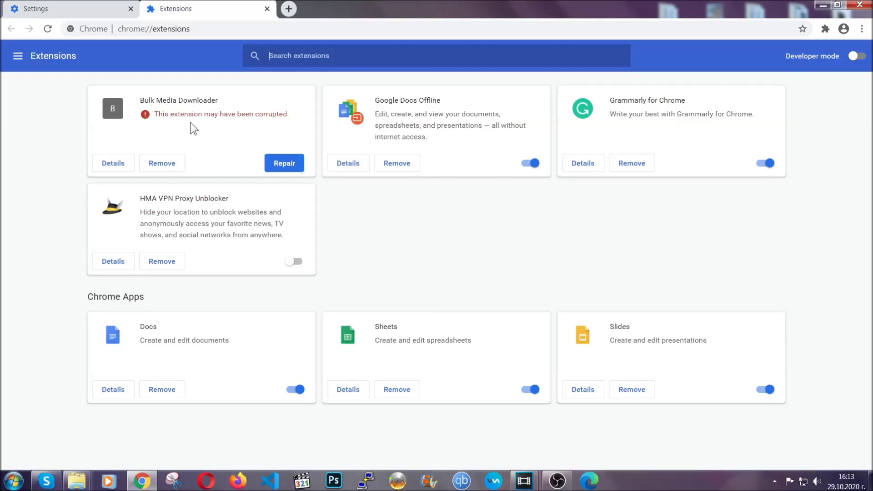
click(169, 164)
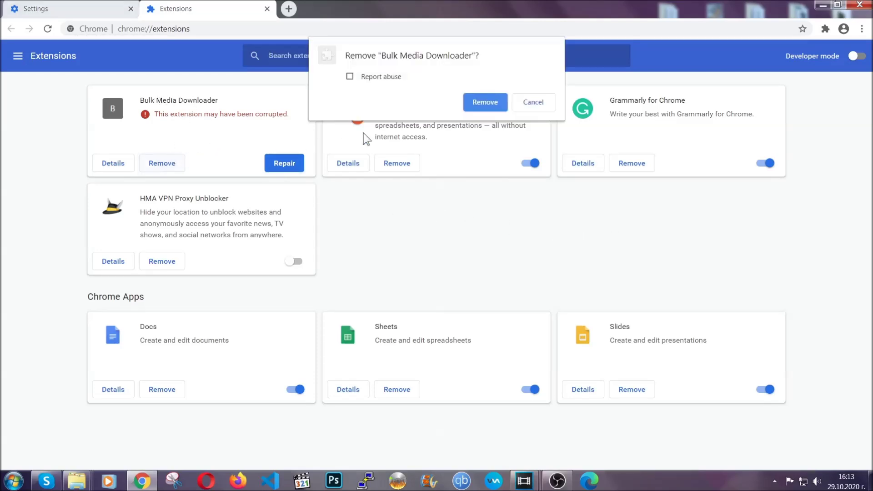
click(472, 102)
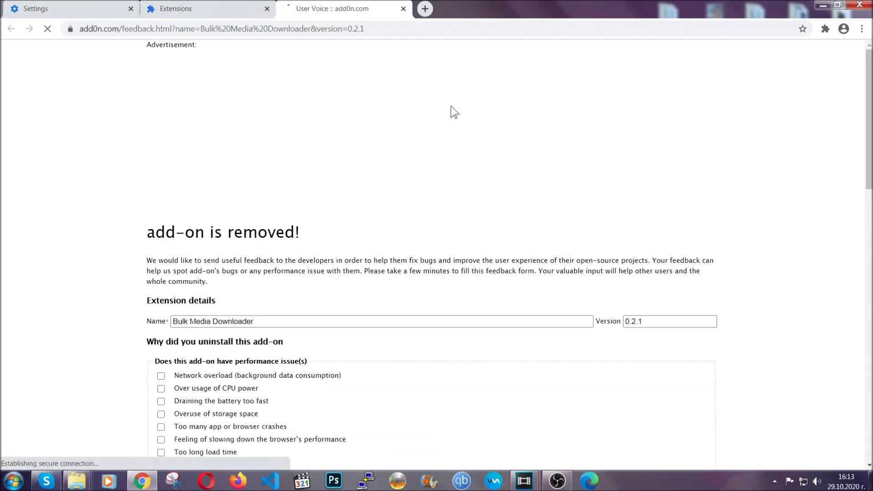
Step: Close the HMA VPN uninstall feedback page and minimize Chrome to the desktop
click(222, 9)
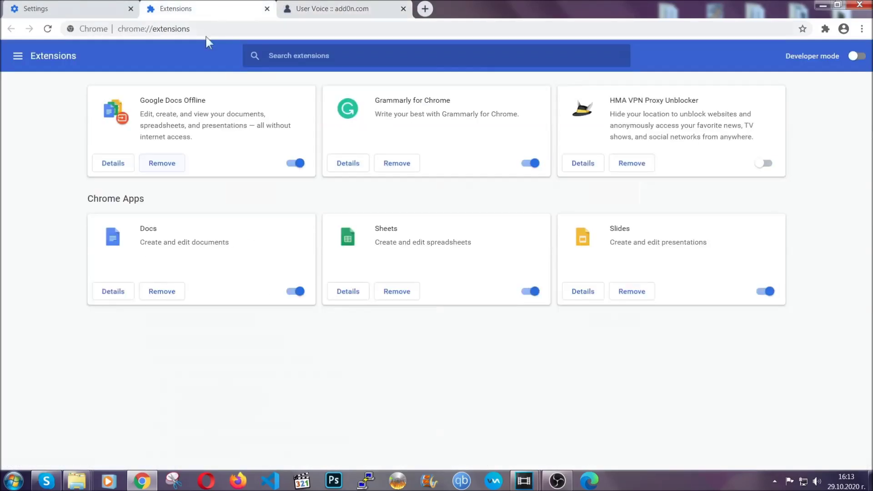
click(403, 9)
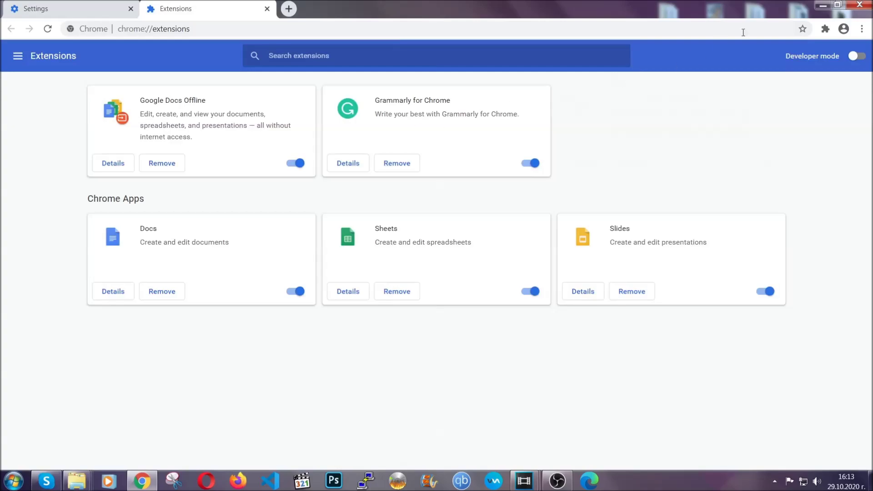
click(821, 6)
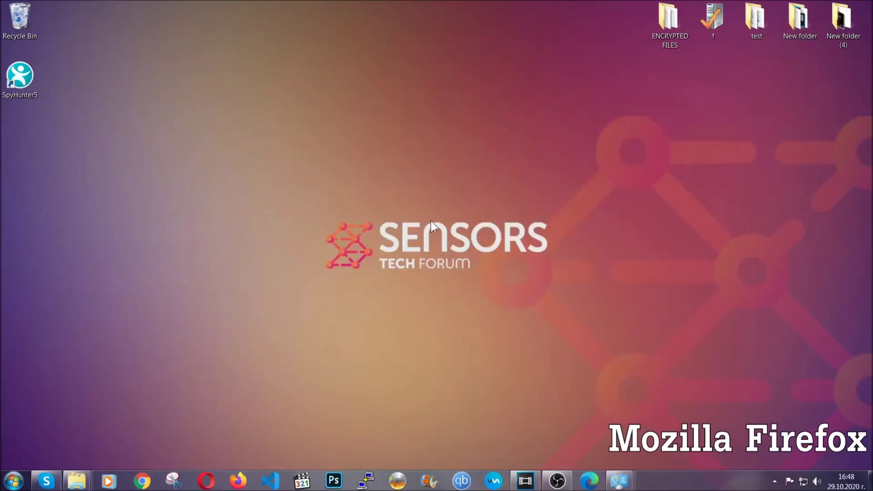
Step: Load about:support in Firefox and start the Refresh Firefox reset
click(237, 479)
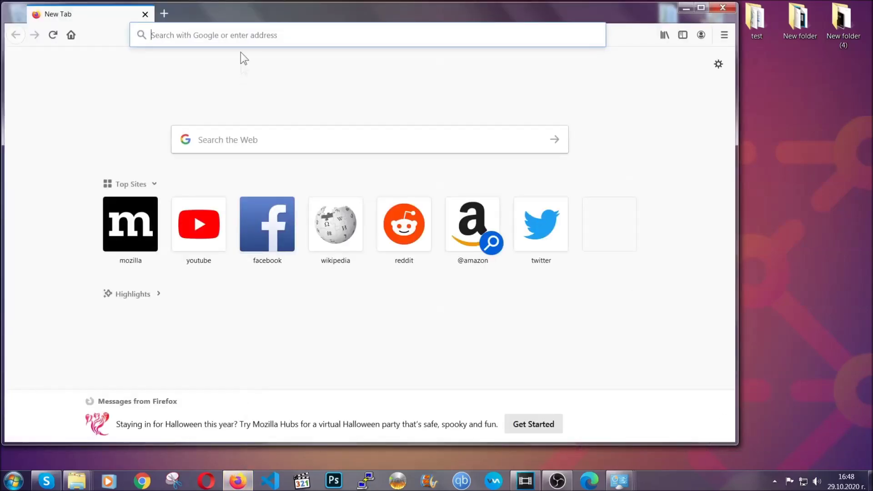
click(240, 34)
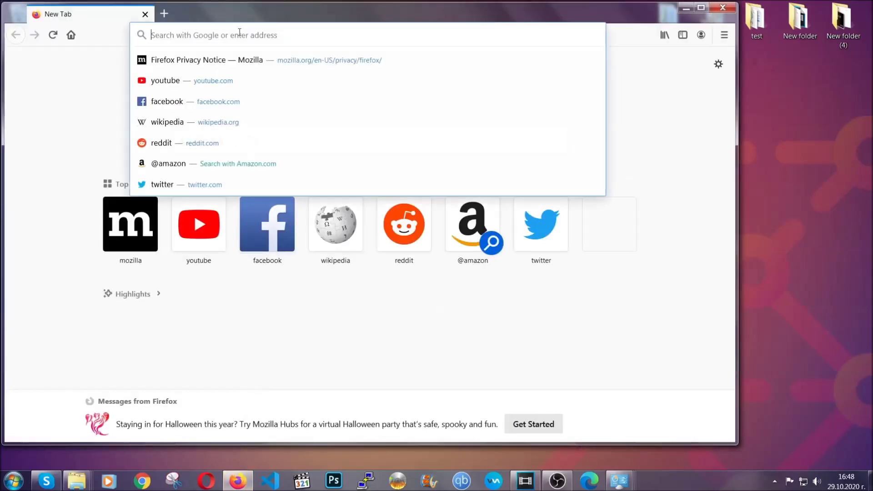
text(about:support)
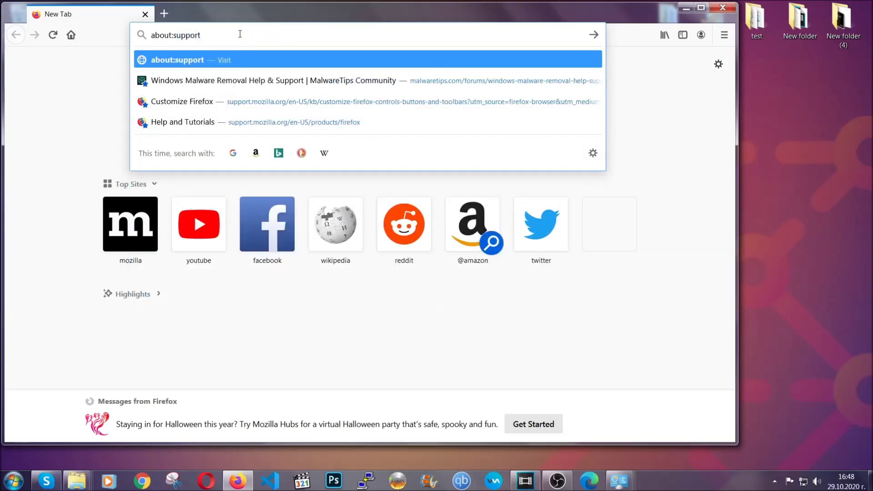
key(Return)
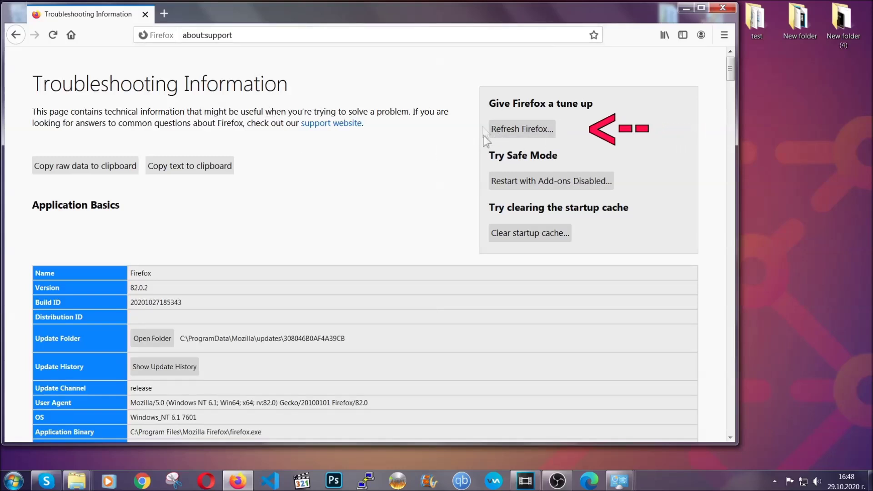
click(516, 132)
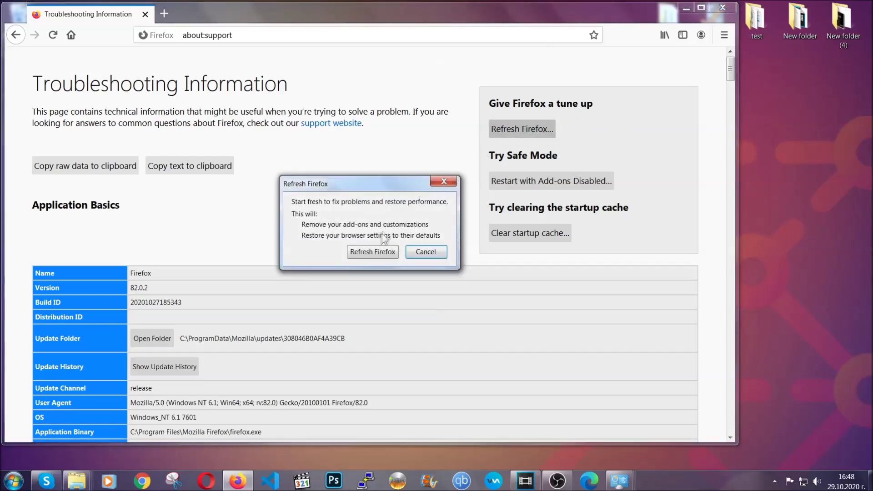
Step: Confirm Refresh Firefox, then minimize Firefox to the desktop
click(371, 252)
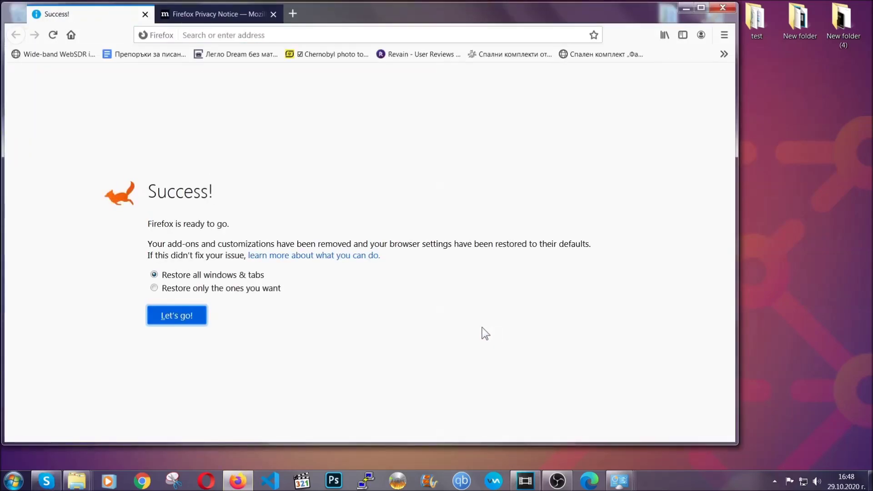
click(685, 8)
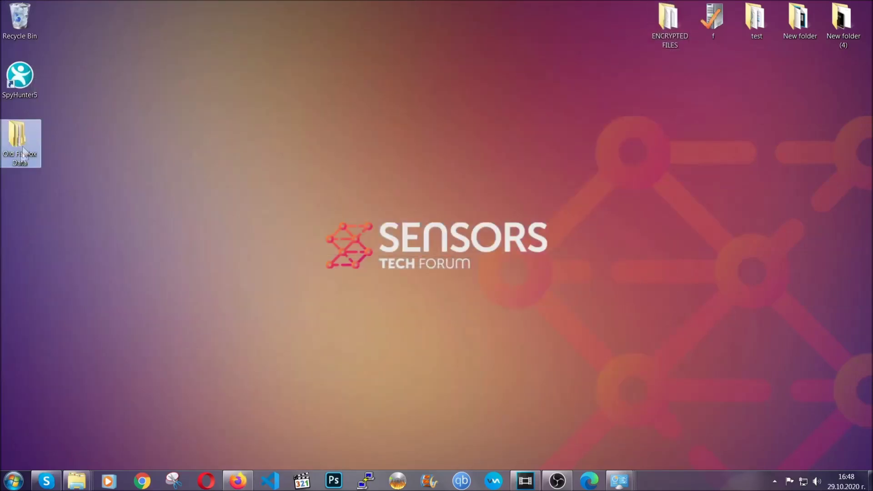
mouse_move(12, 166)
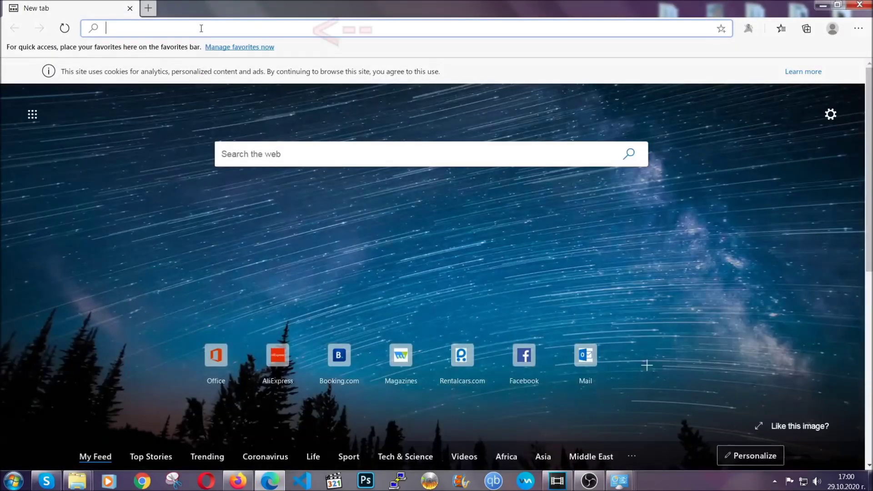
Step: Clear Edge's browsing data for All time via edge://settings/clearBrowserData
text(edge:)
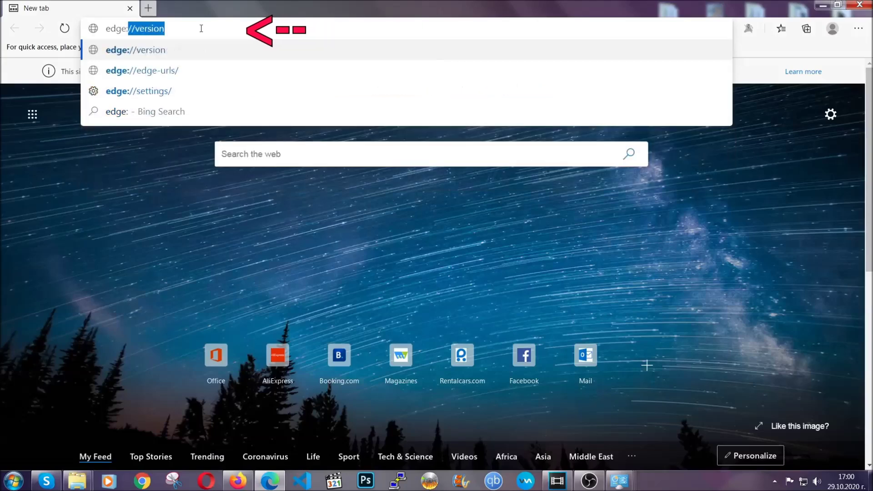
text(//setting)
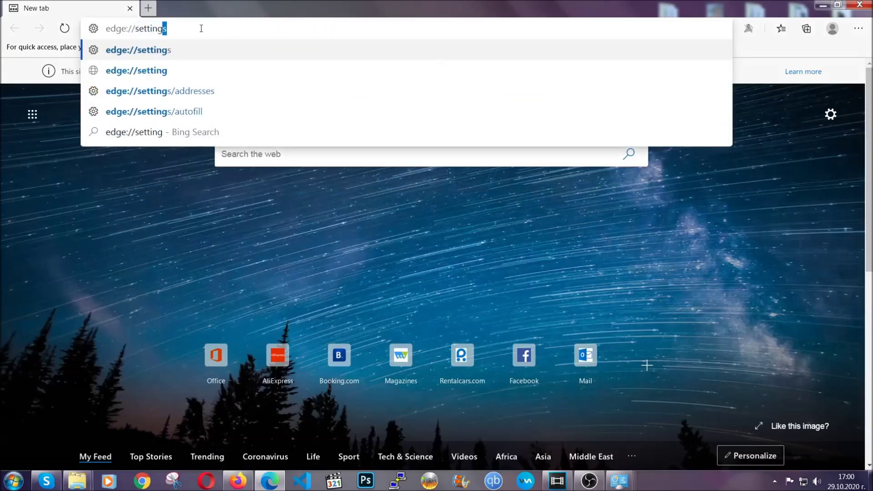
text(s/cle)
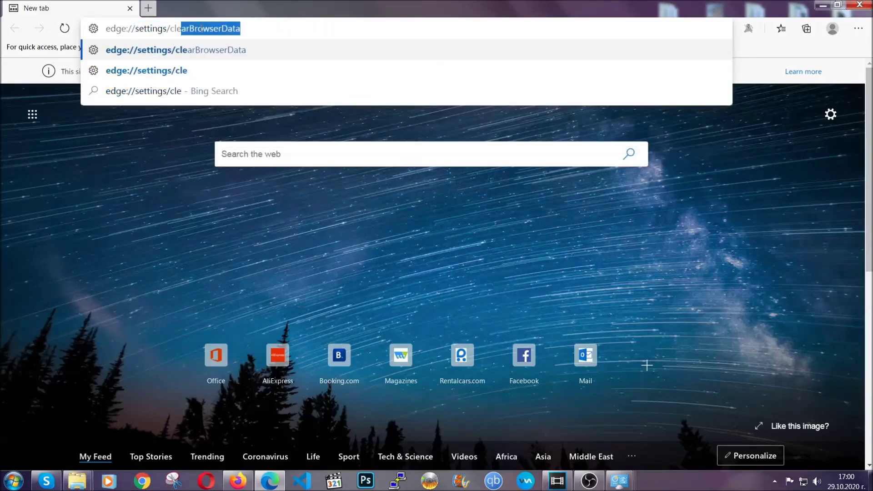
text(arBrowserDa)
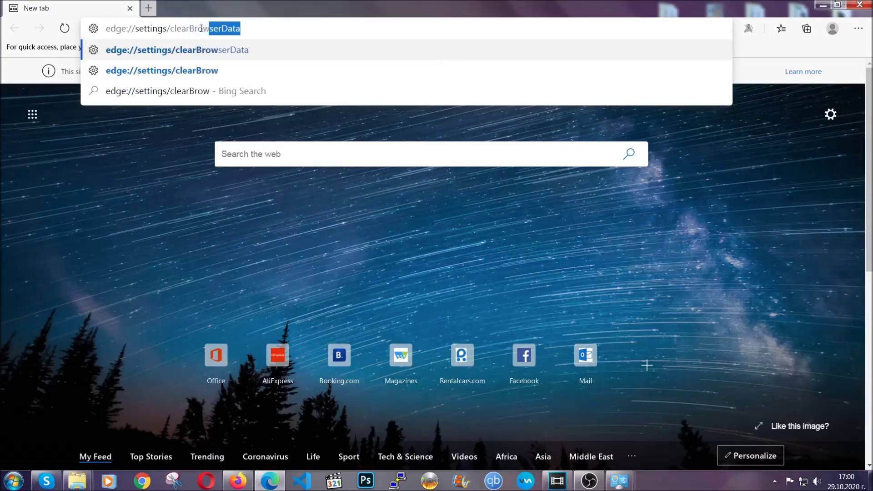
text(ta)
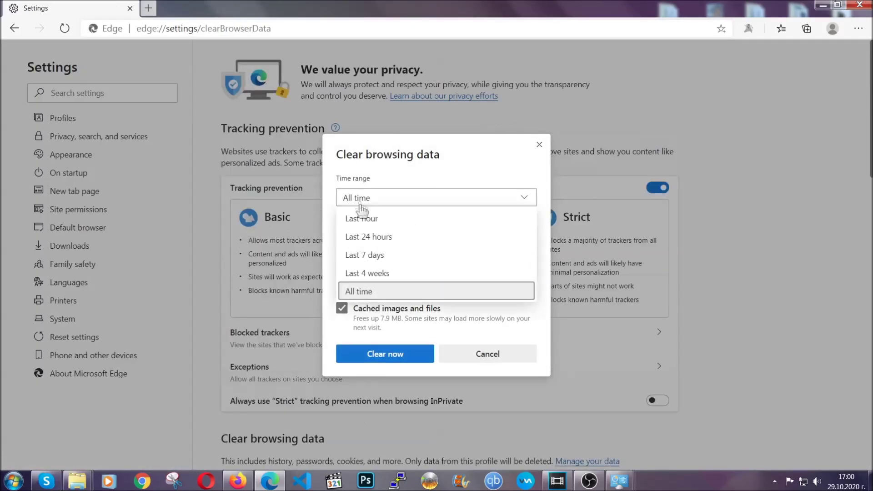
click(360, 293)
scroll(363, 287, down, 3)
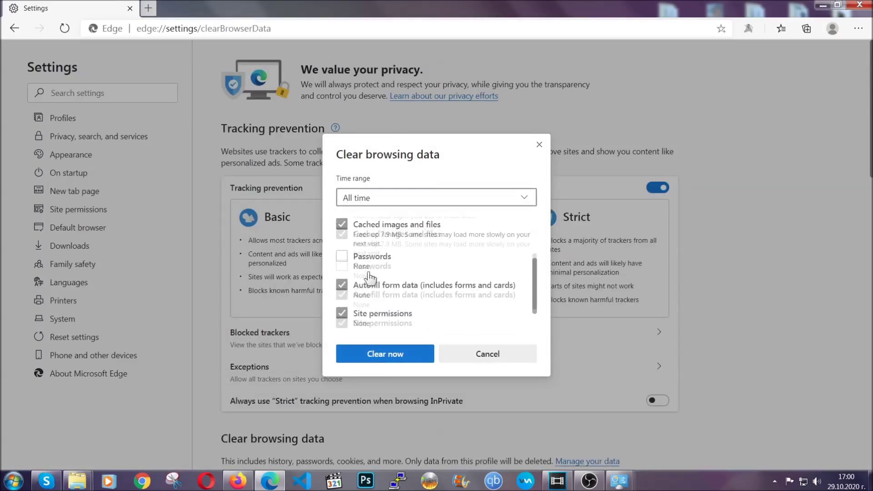
click(381, 359)
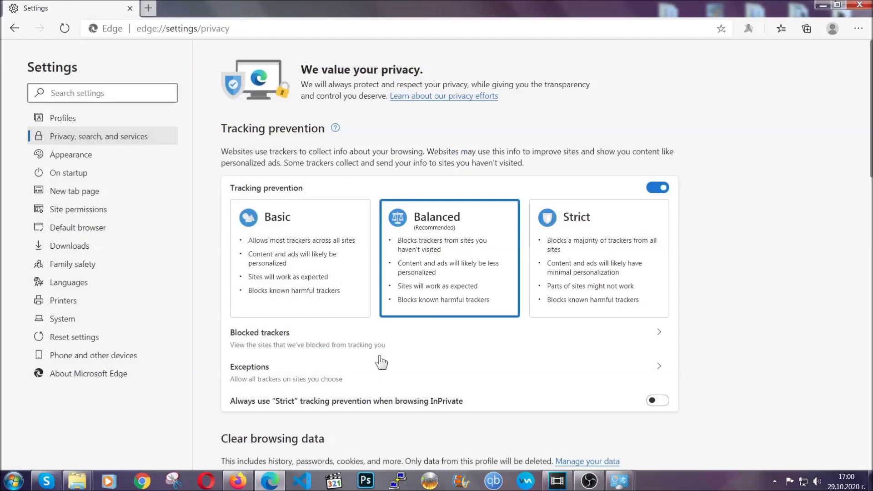
Step: Remove the Chinese-named extension from Edge's Extensions page and close Edge
click(858, 29)
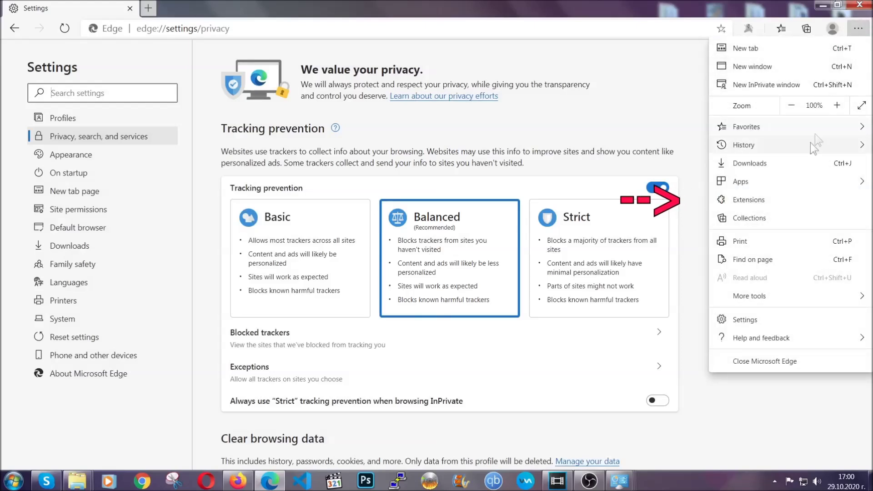
click(794, 194)
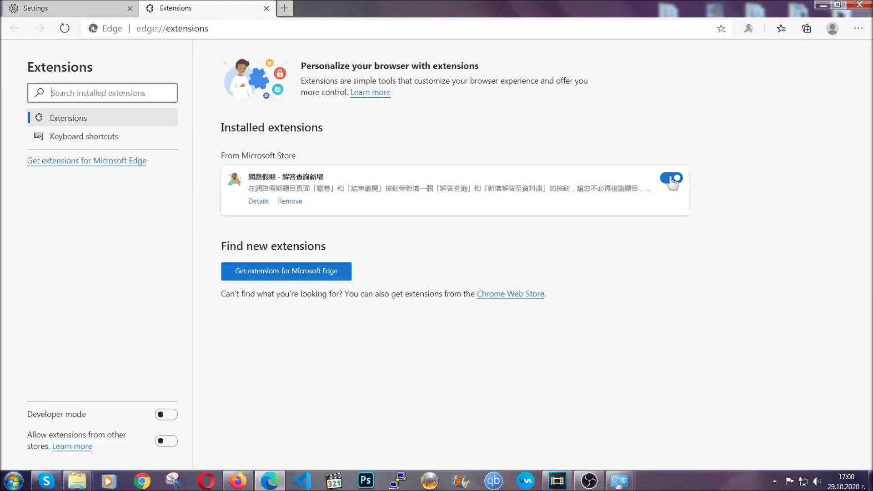
click(287, 202)
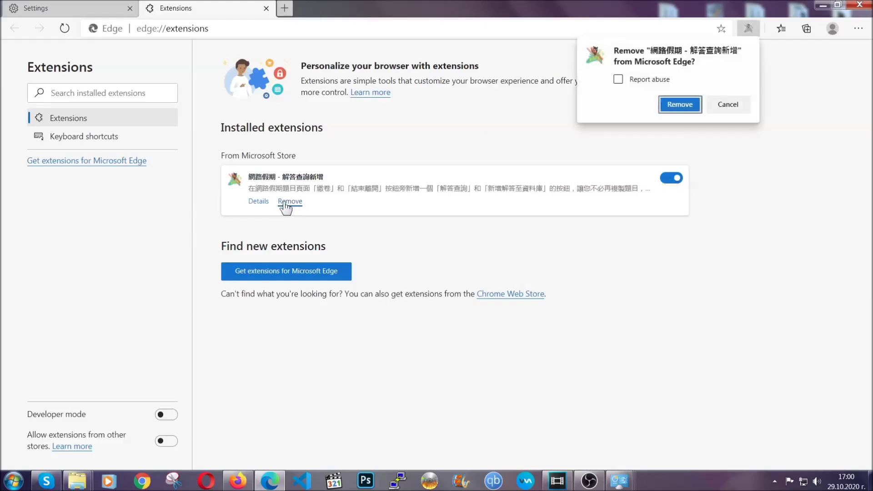
click(679, 104)
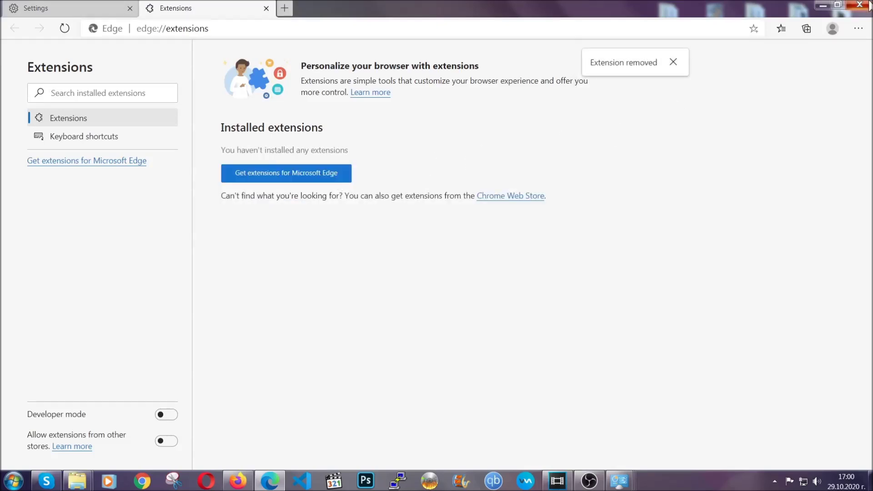
click(864, 4)
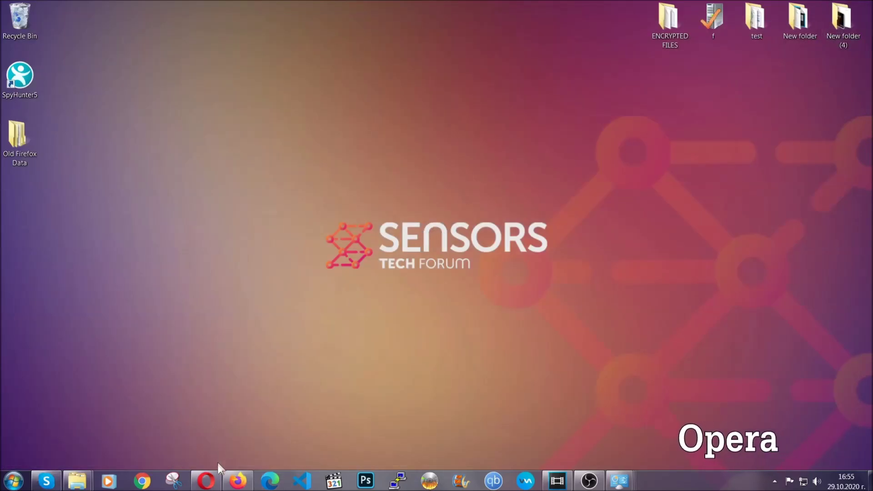
Step: Launch Opera and load opera://settings/clearBrowserData
click(211, 478)
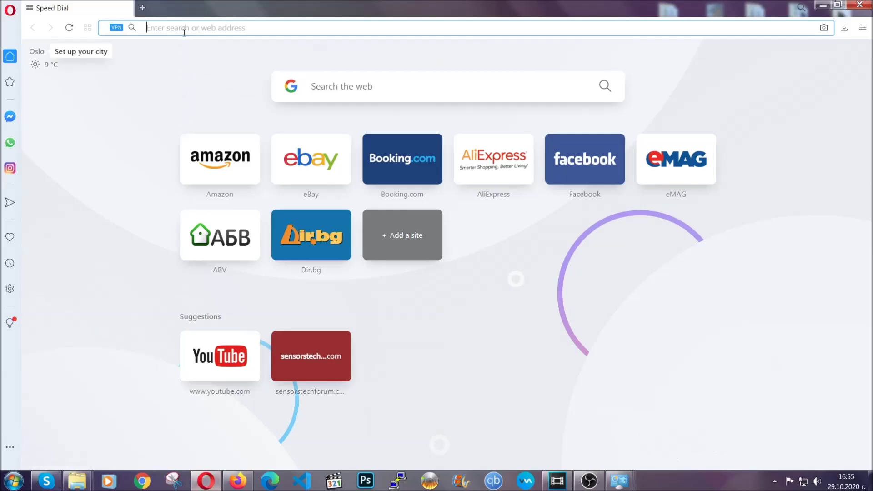
text(opera)
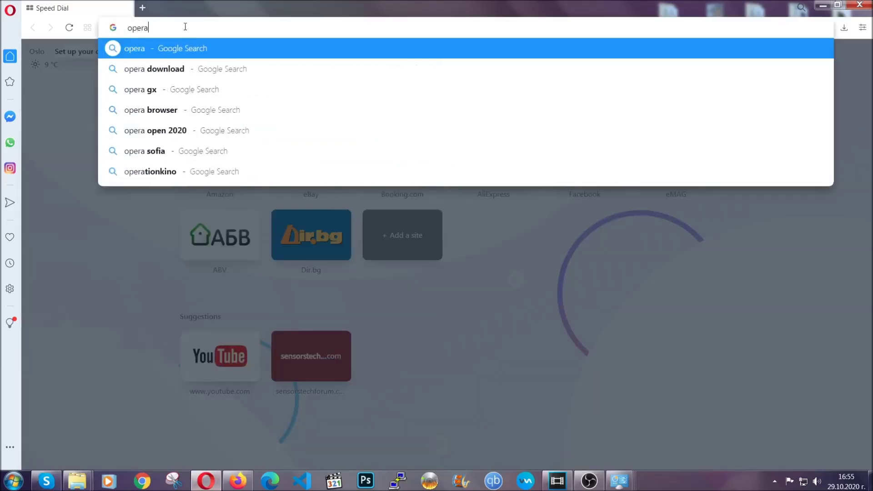
text(://se)
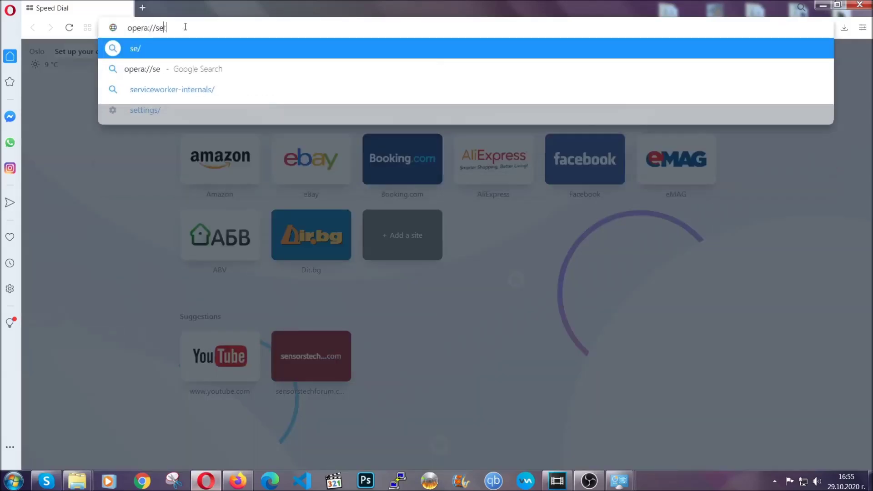
text(ttings/clearBrr)
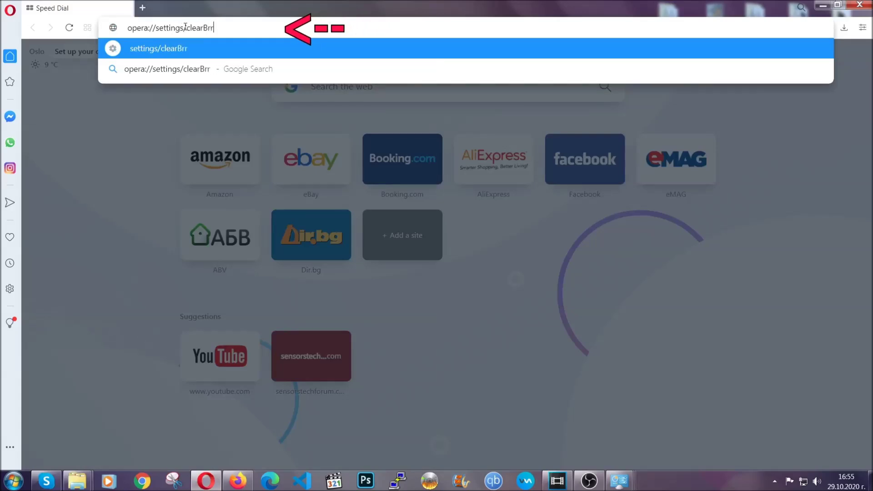
key(BackSpace)
text(owserD)
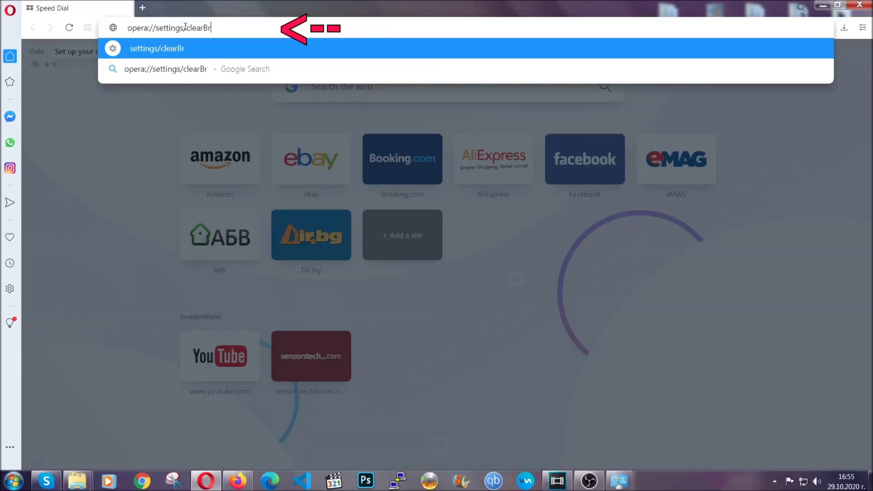
text(ata)
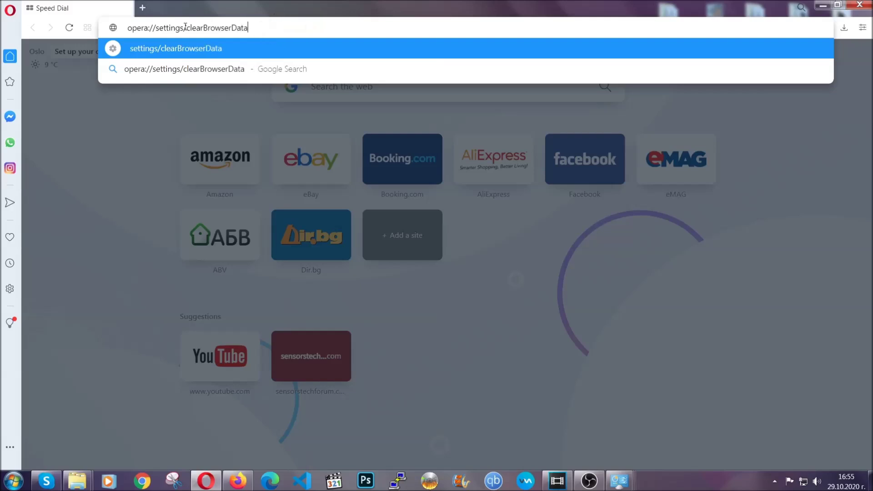
key(Return)
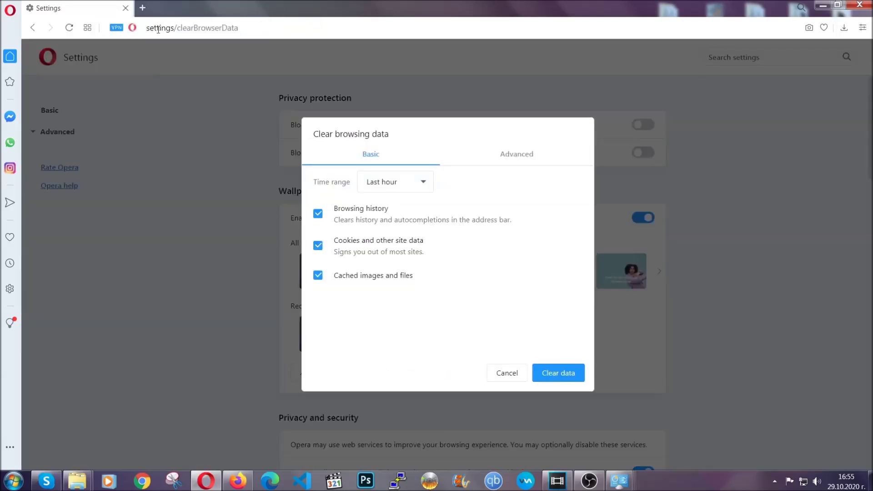
Step: On the Advanced tab, clear All time data including Site Settings, keeping passwords
click(514, 156)
click(427, 182)
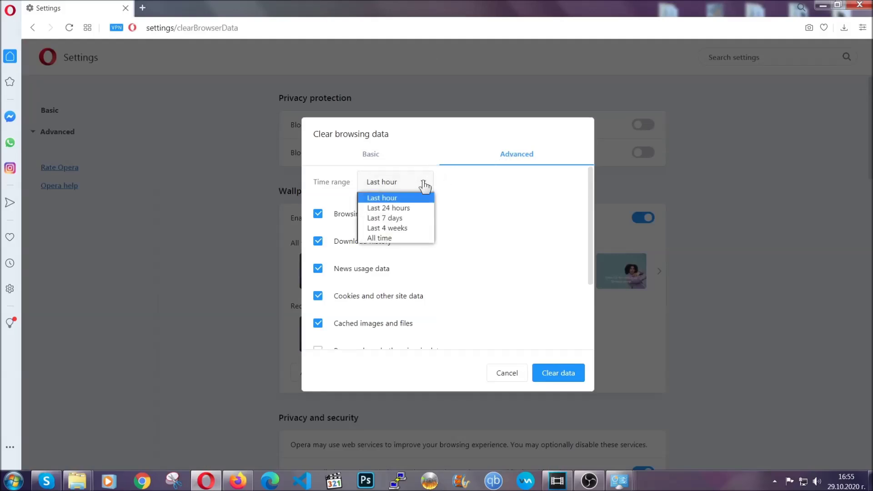
click(394, 235)
scroll(398, 243, down, 3)
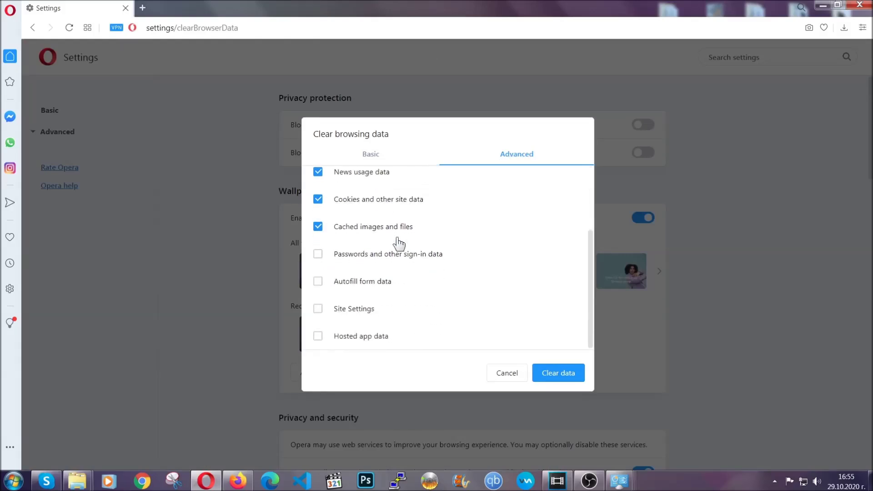
click(359, 312)
click(555, 380)
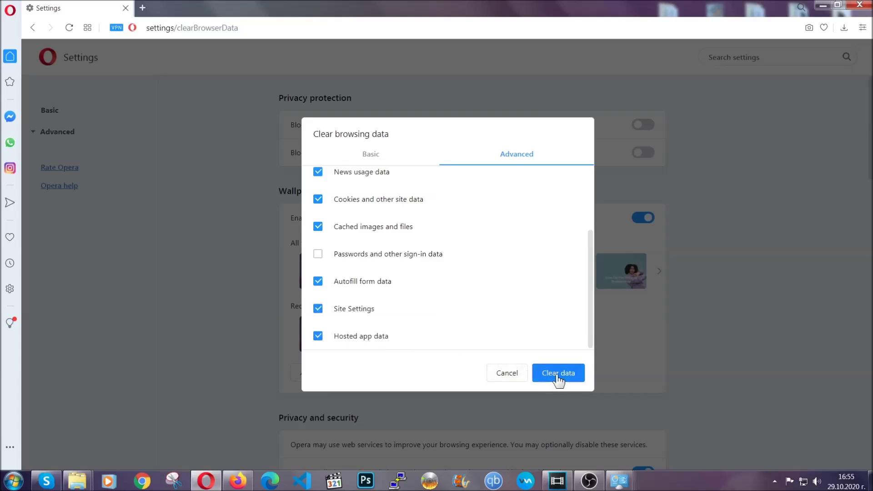